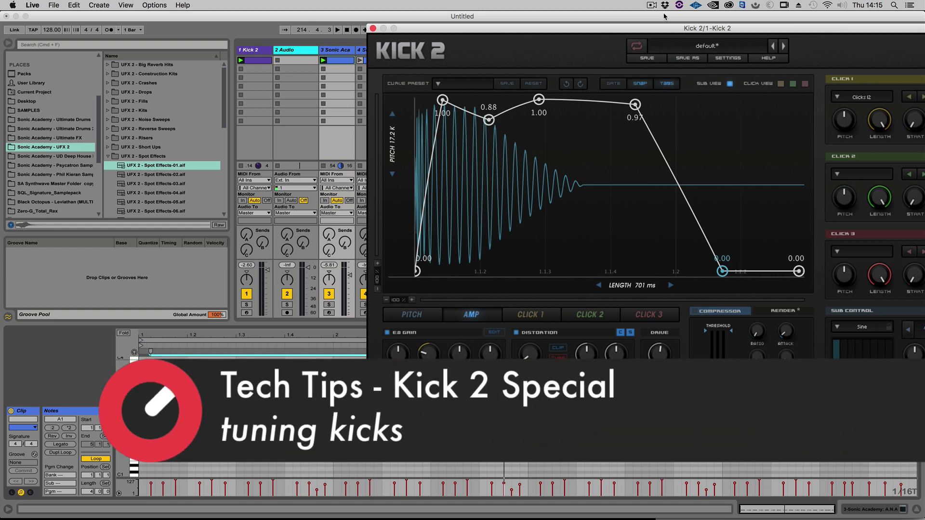
Move the Kick 2 window up and left so the whole synth, including its limiter, is on screen.
drag(591, 33, 467, 10)
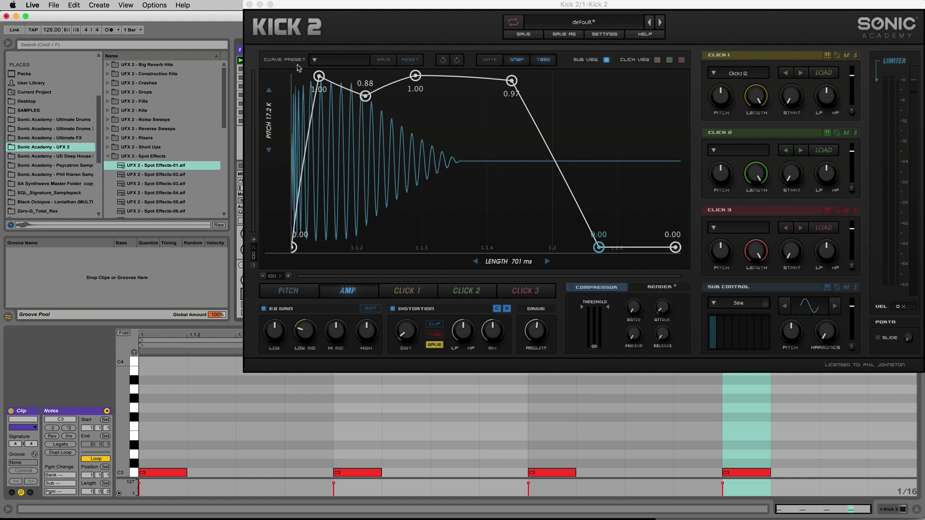
Play the loop, pull the amp envelope's zero point earlier to shorten the decay, then show the pitch envelope.
key(space)
drag(599, 248, 553, 249)
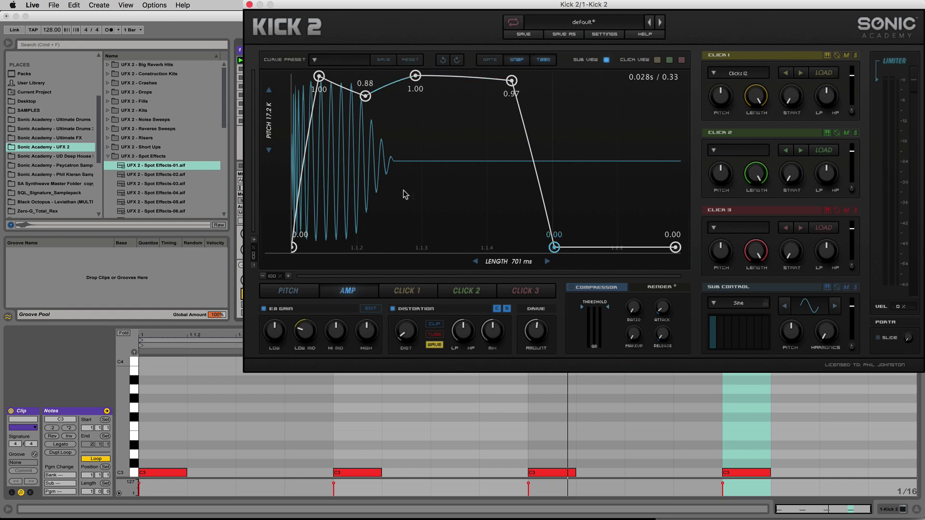
click(240, 61)
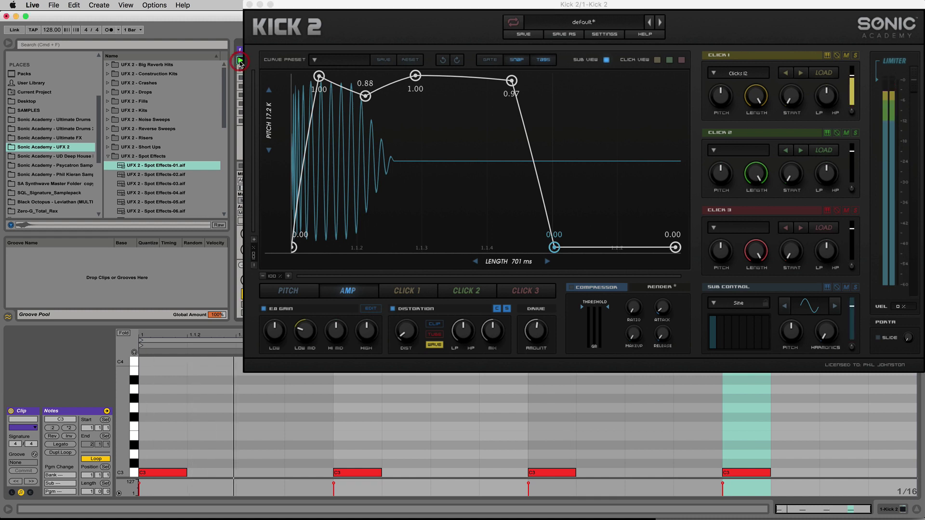
click(246, 305)
click(277, 293)
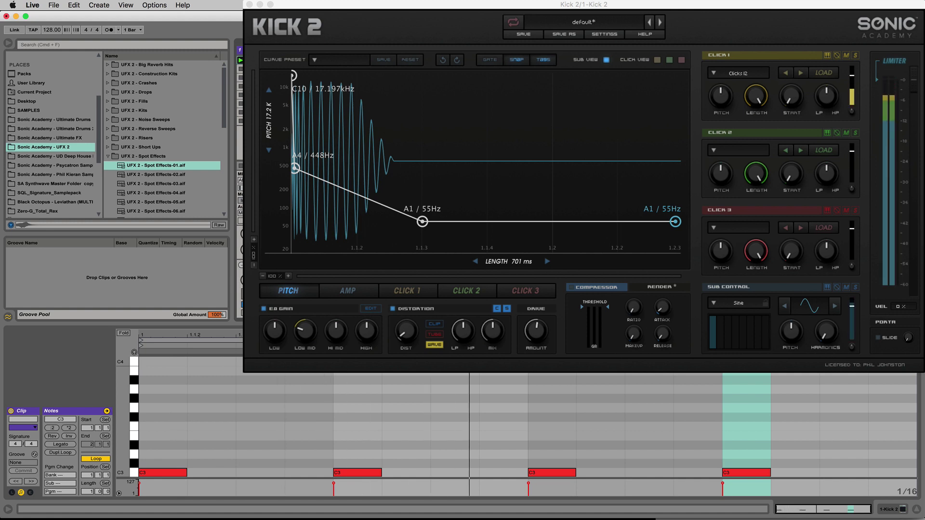
Set the pitch envelope's end node to A1 / 55 Hz and select all notes in the bass clip.
click(407, 336)
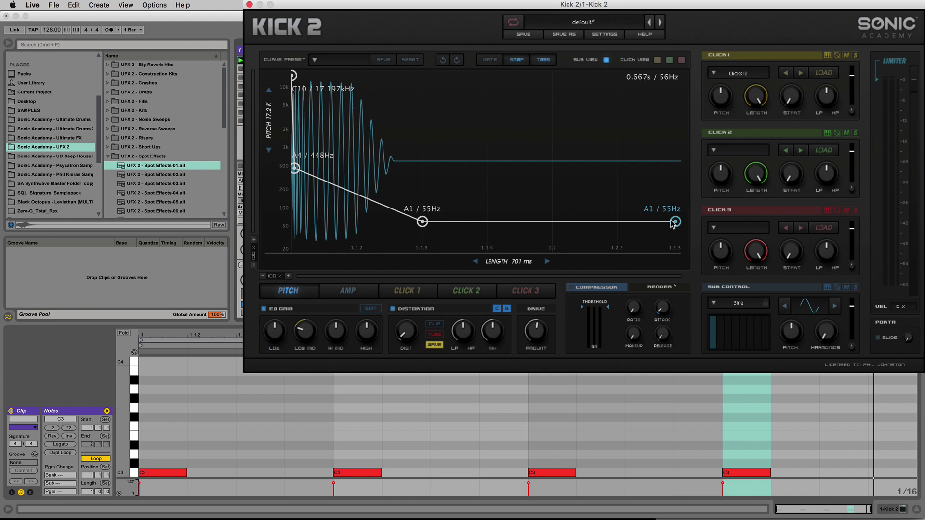
mouse_move(676, 223)
mouse_down()
mouse_move(675, 248)
mouse_move(676, 232)
mouse_up()
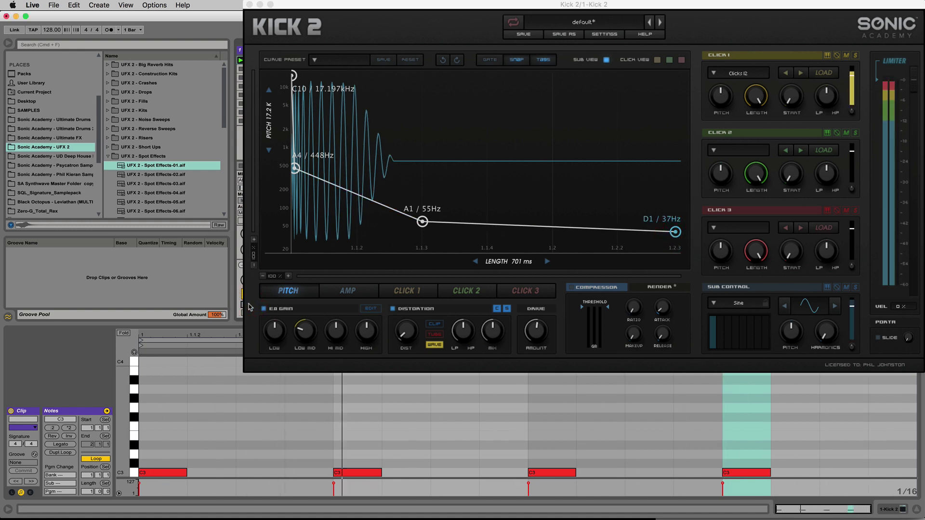
click(675, 233)
drag(676, 233, 675, 222)
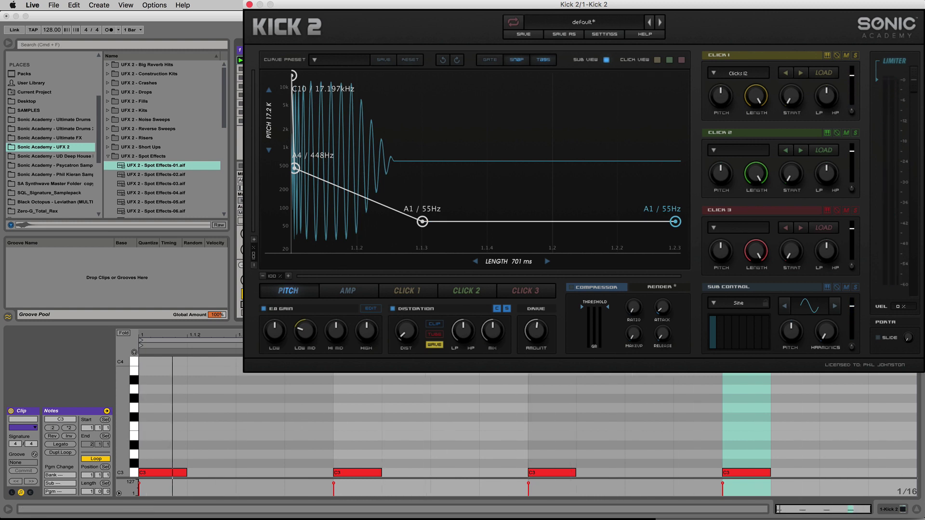
click(180, 429)
drag(149, 440, 916, 455)
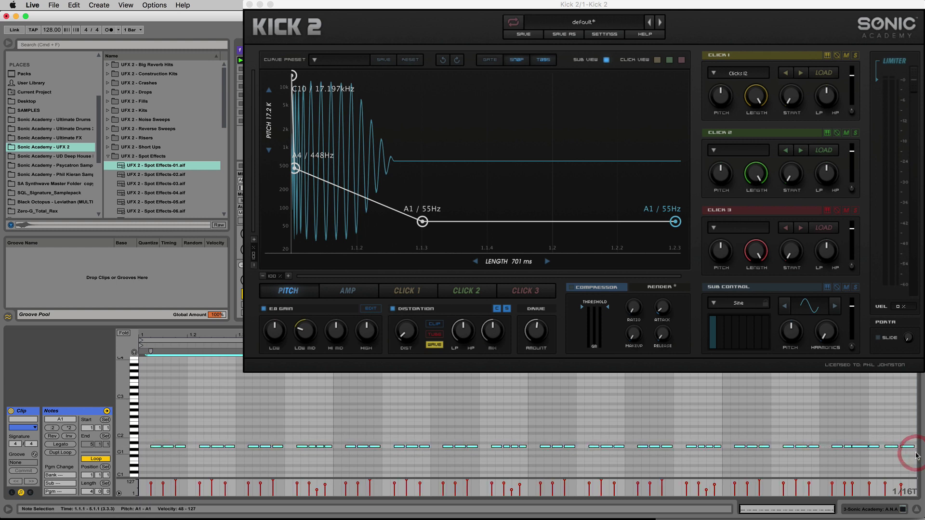
Transpose the bass notes to C2 and tune the last two pitch nodes to C2 / 65 Hz.
key(Up)
key(Up)
key(Up)
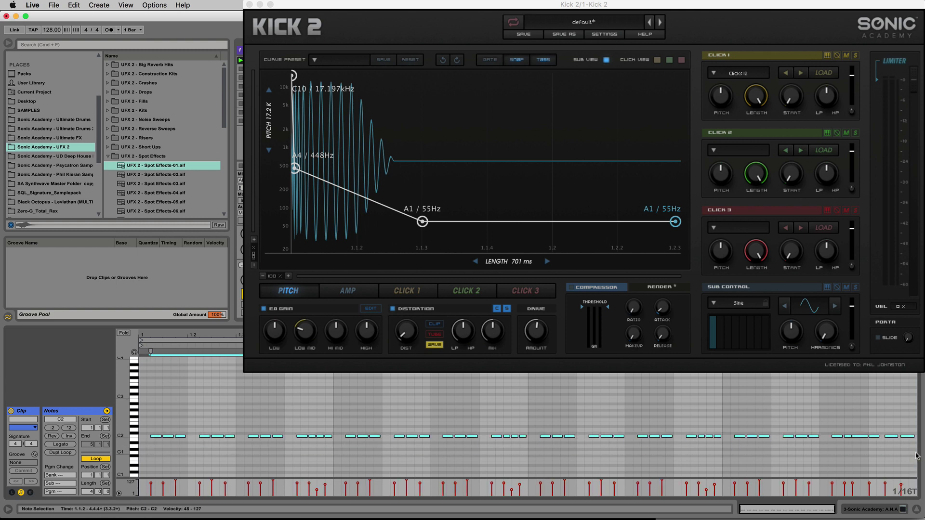
key(space)
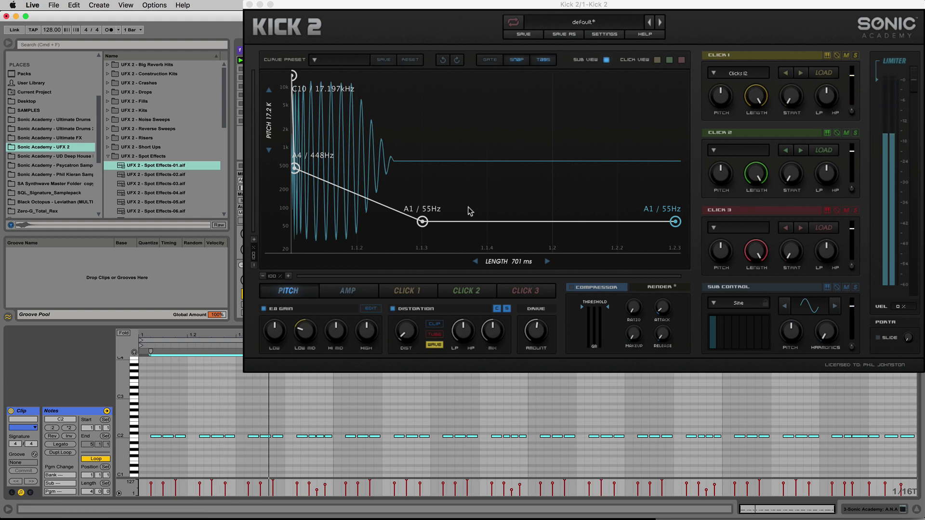
drag(422, 222, 422, 235)
drag(676, 225, 676, 235)
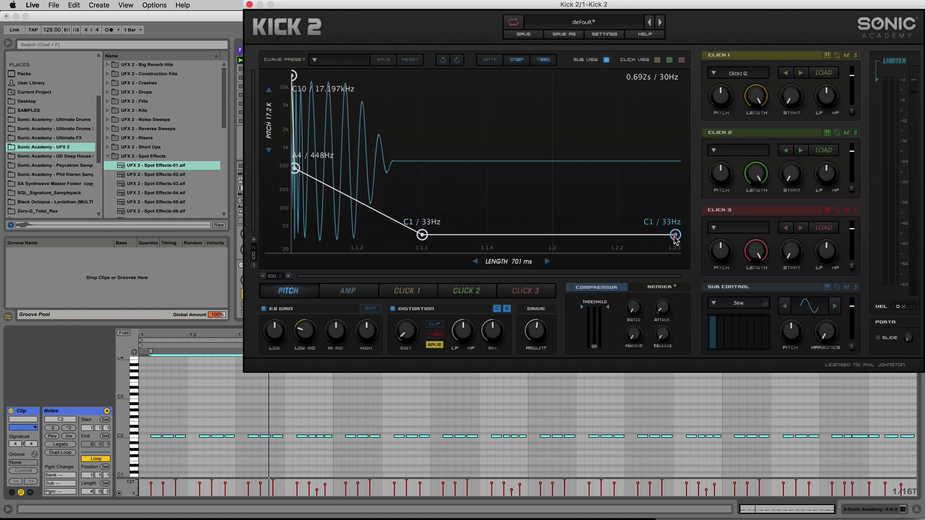
click(243, 305)
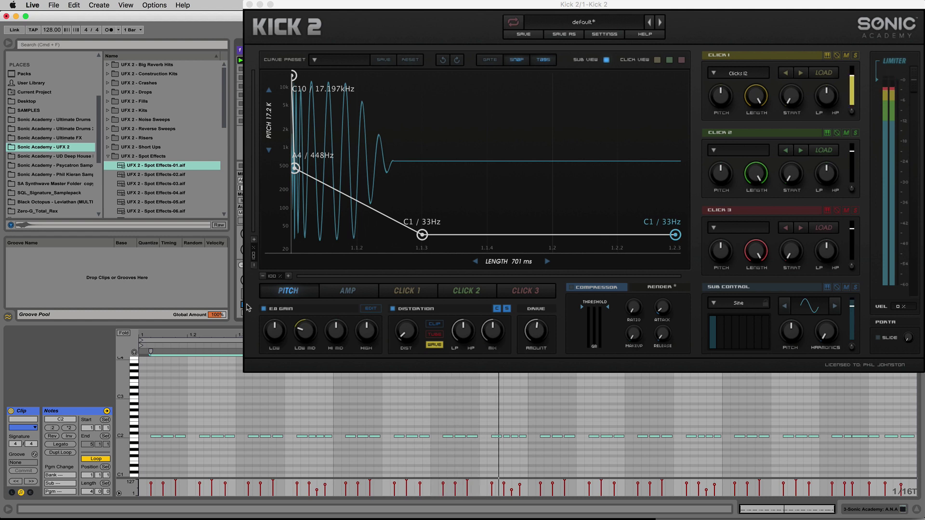
click(244, 305)
drag(421, 236, 424, 218)
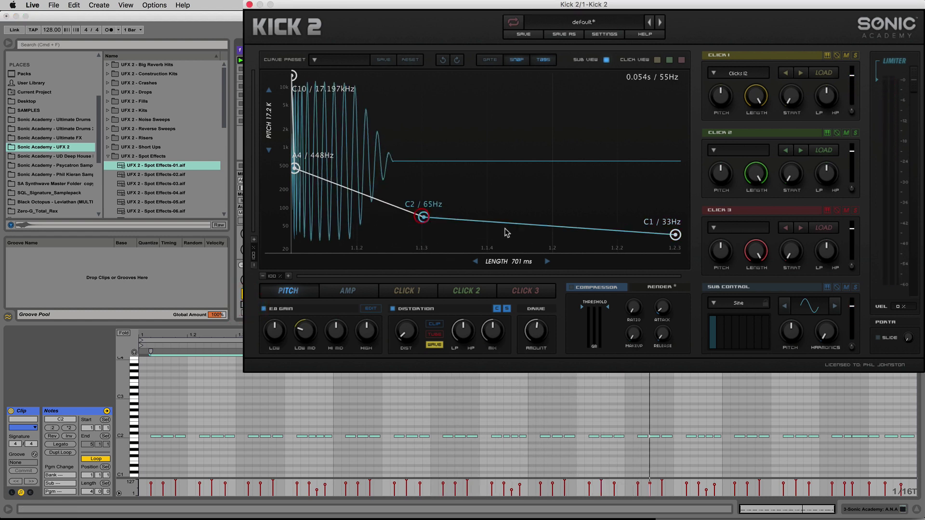
drag(675, 235, 675, 218)
key(space)
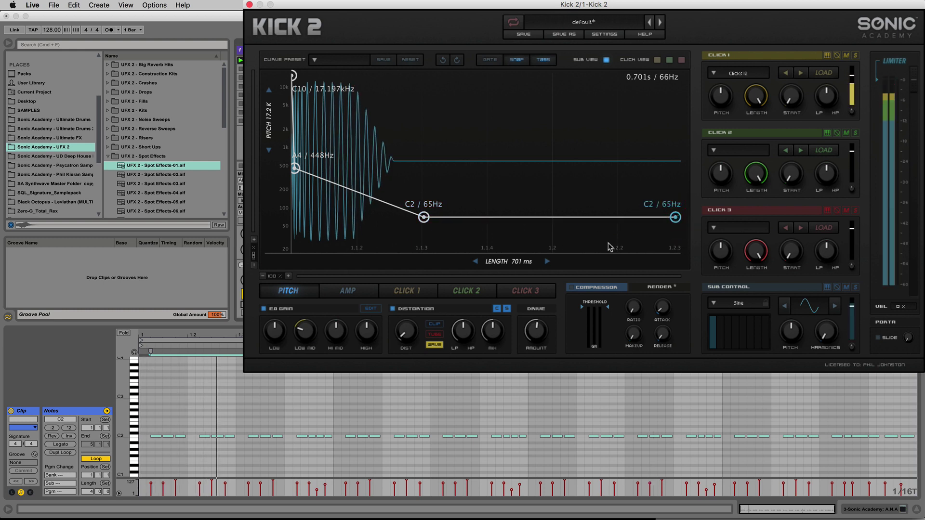
click(242, 304)
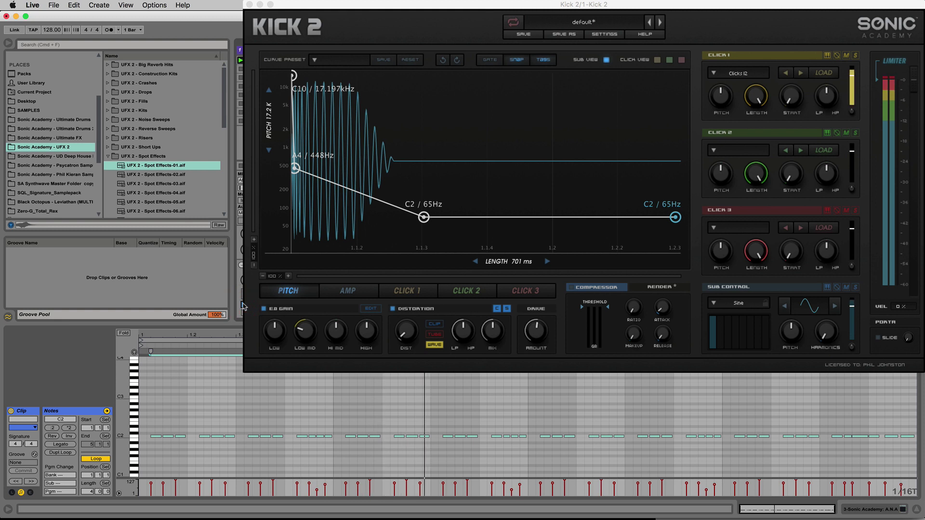
Lower the middle and end pitch nodes to G1 / 49 Hz, then show the kick clip's four C3 notes.
key(space)
click(423, 219)
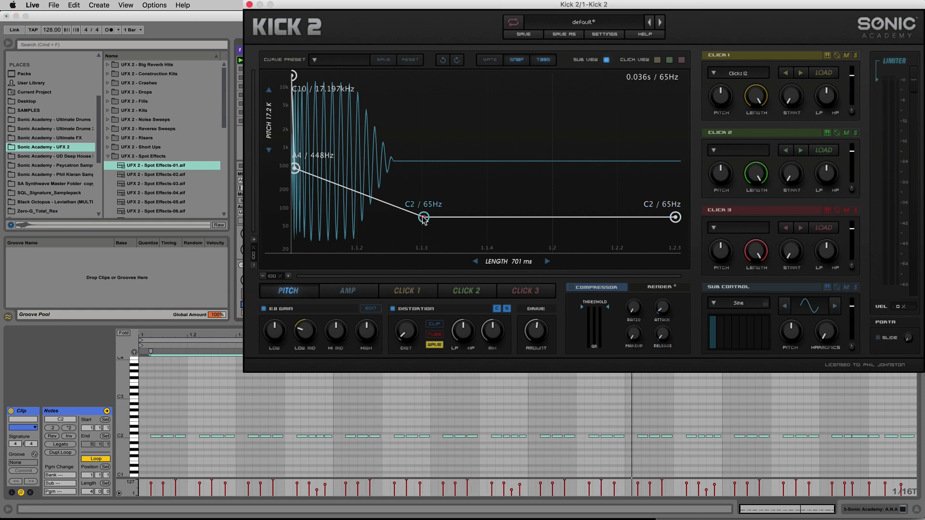
mouse_move(423, 219)
mouse_down()
mouse_move(423, 233)
mouse_move(423, 224)
mouse_up()
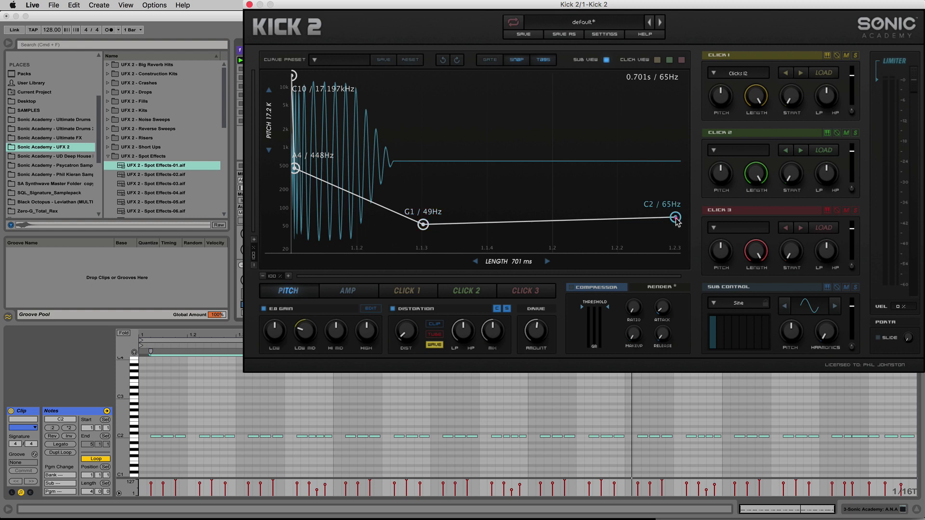
drag(675, 217, 676, 228)
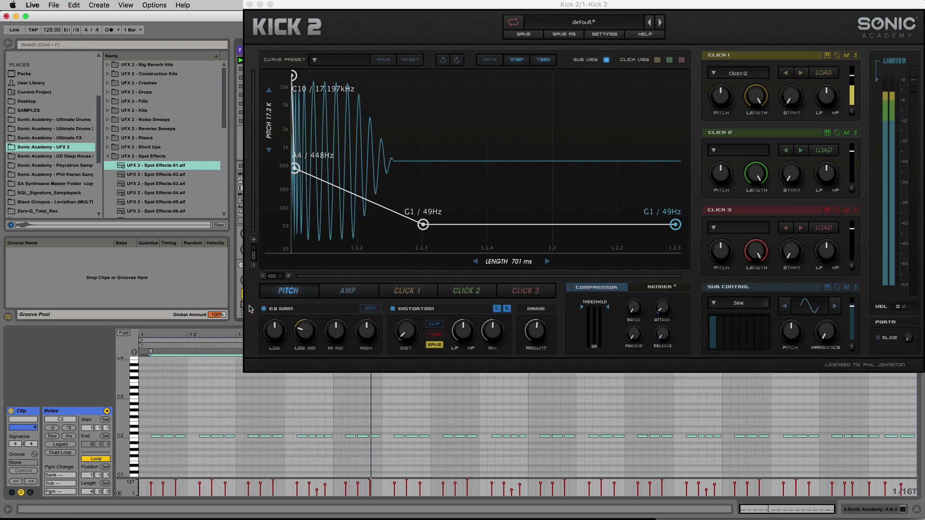
key(space)
key(space)
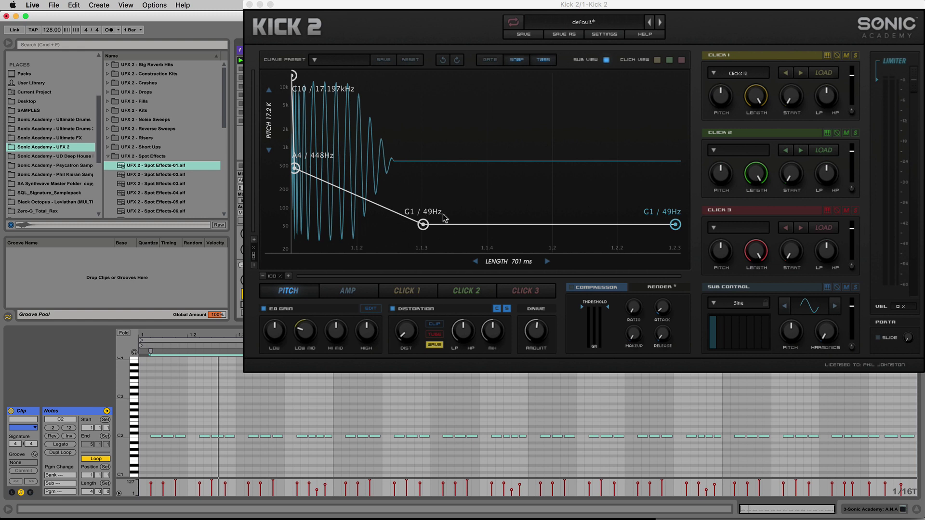
mouse_move(424, 224)
mouse_down()
mouse_move(421, 232)
mouse_move(423, 225)
mouse_up()
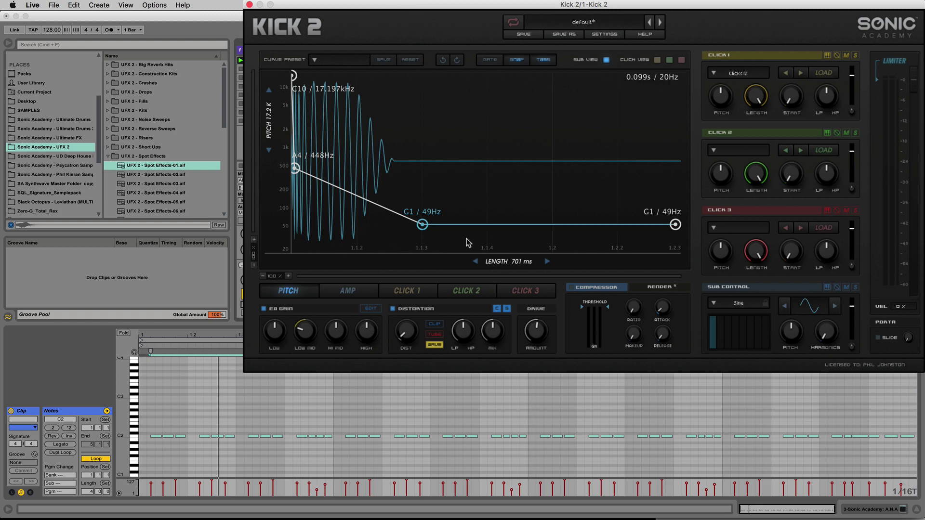
click(259, 61)
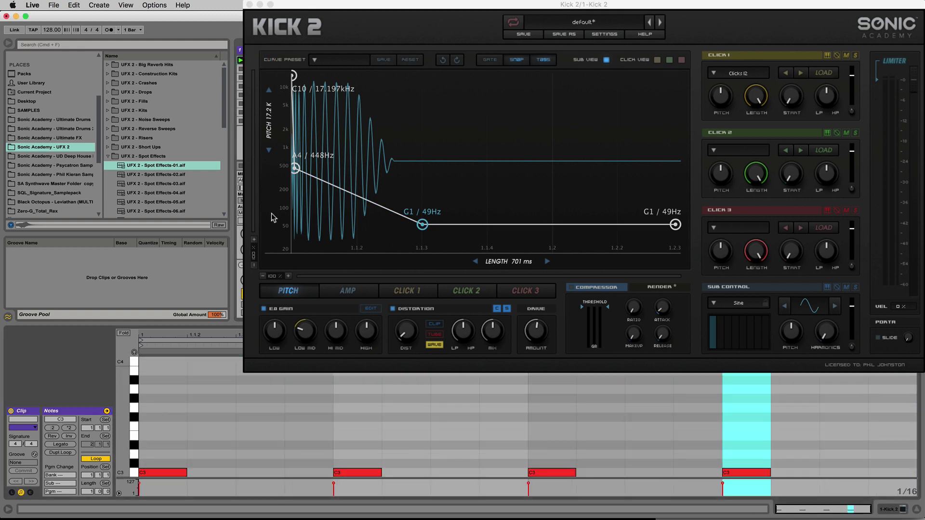
Move the amp envelope's zero point to just past 1.2 and its 0.97 point later, then audition.
click(244, 306)
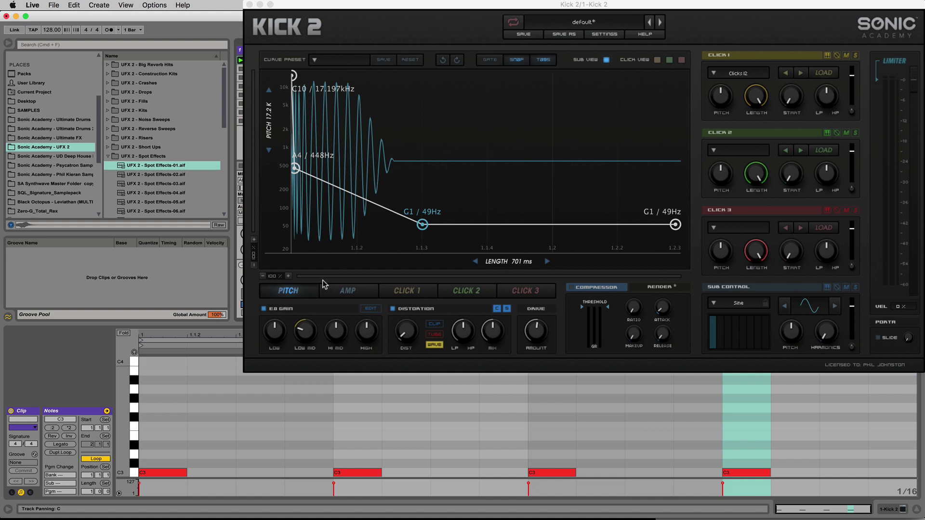
click(339, 290)
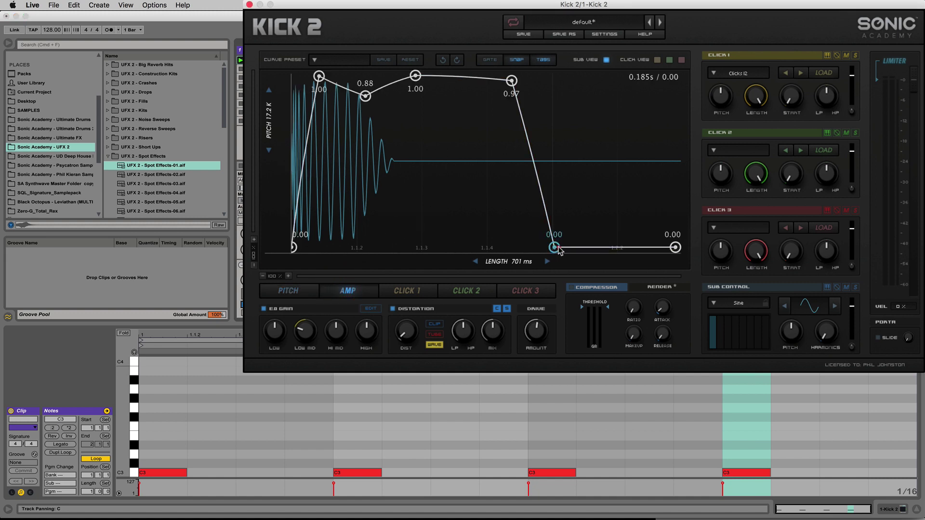
drag(554, 244, 620, 250)
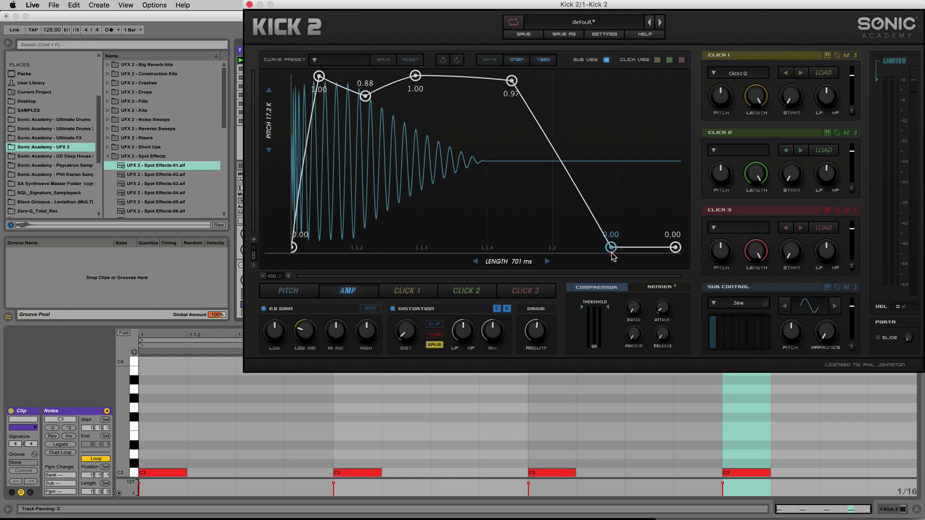
drag(513, 80, 557, 83)
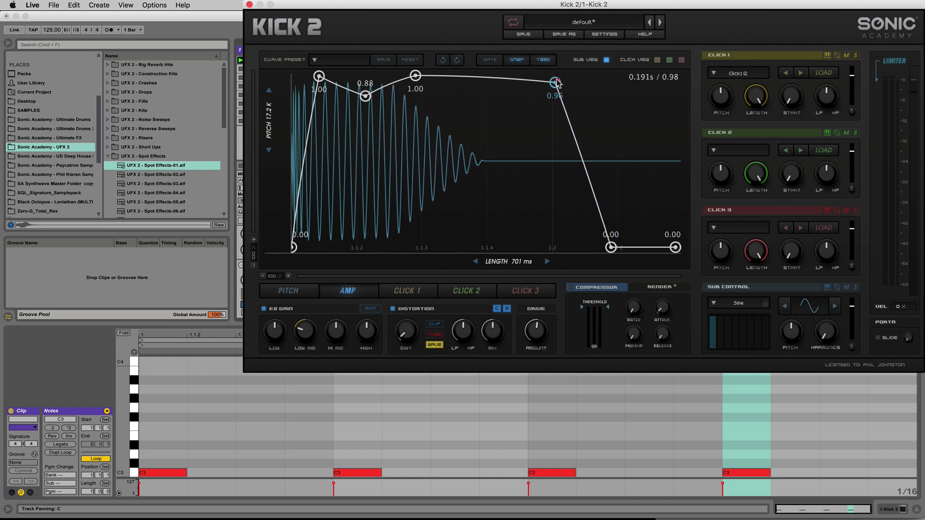
key(space)
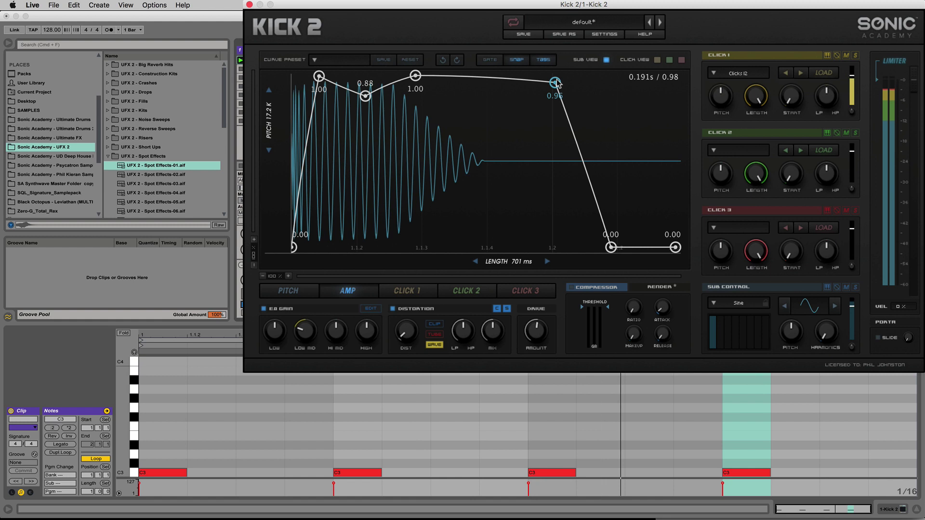
click(245, 309)
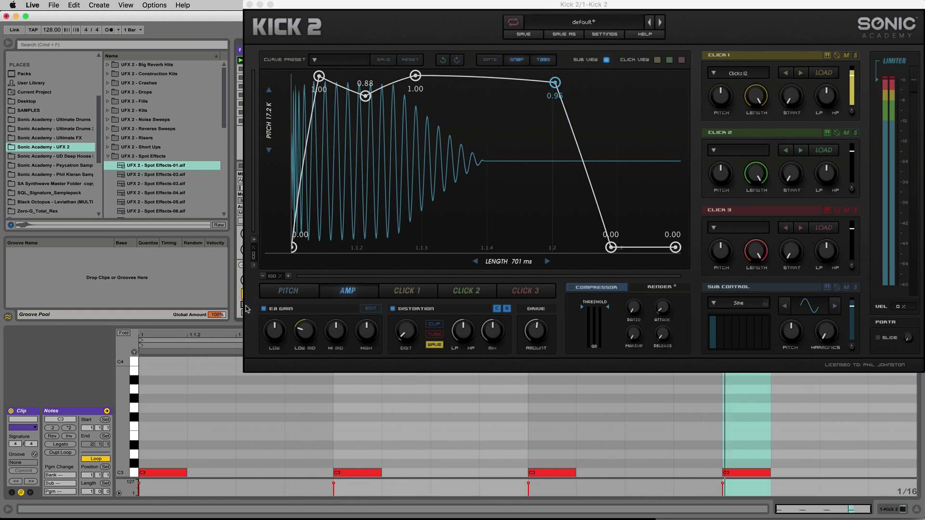
Show the C2 kick pattern clip, zoom the piano roll onto its first notes, and start playback.
key(space)
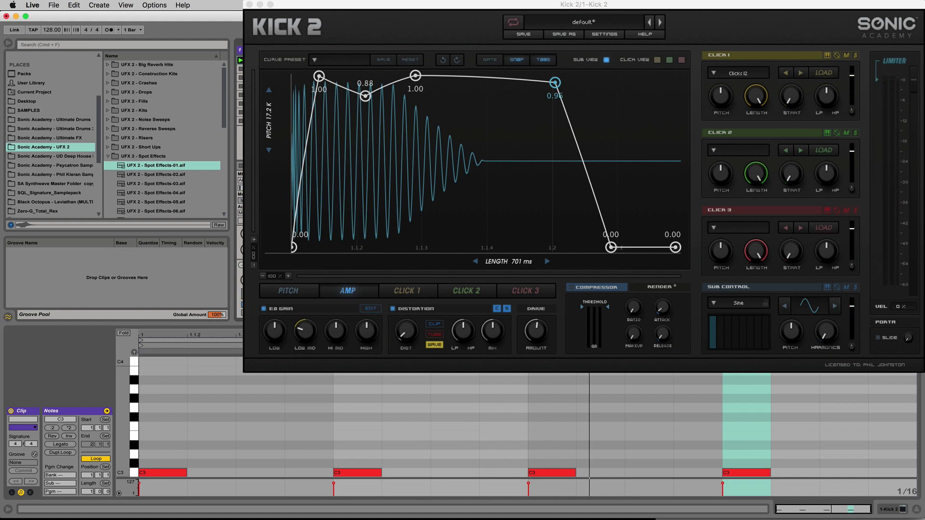
key(super+a)
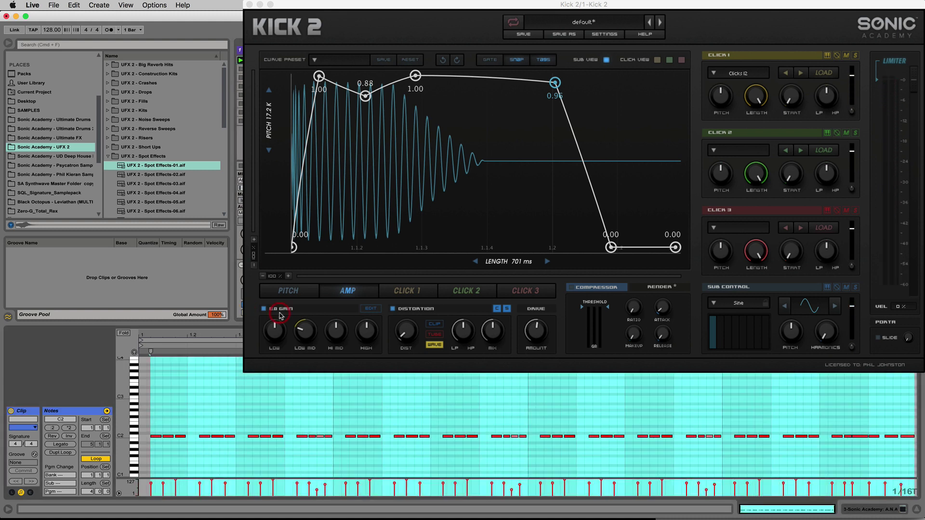
click(155, 371)
right_click(153, 397)
click(215, 365)
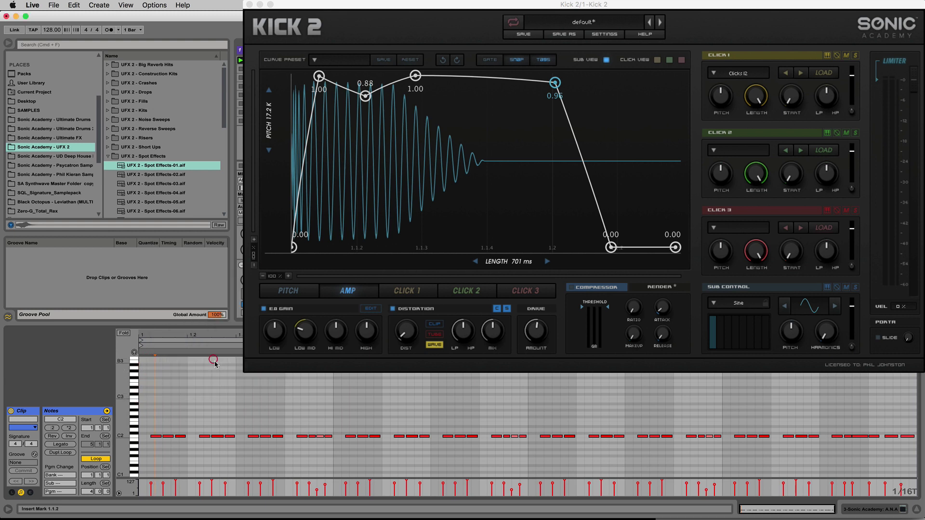
right_click(215, 365)
click(222, 381)
drag(153, 338, 262, 337)
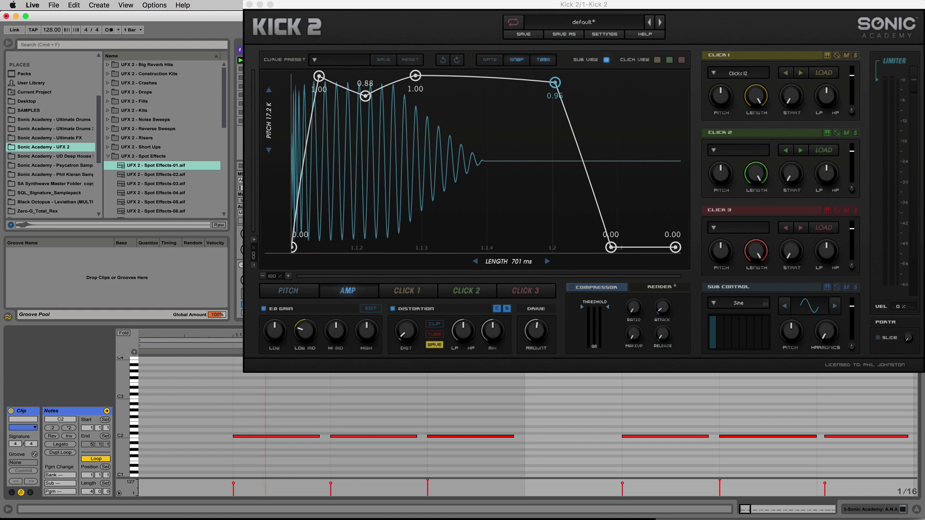
key(space)
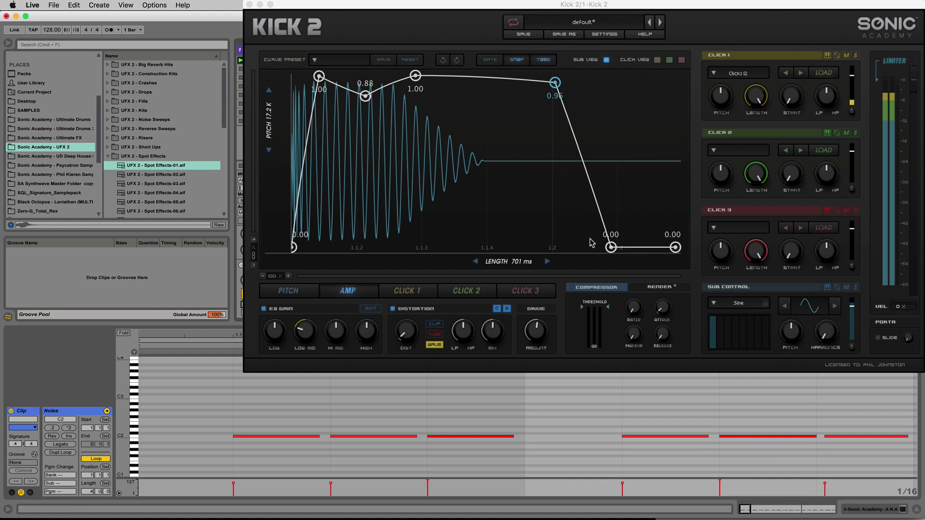
Raise the 0.96 amp point to 1.00 earlier and pull the zero point to just before 1.2.
drag(611, 248, 562, 247)
drag(555, 82, 485, 76)
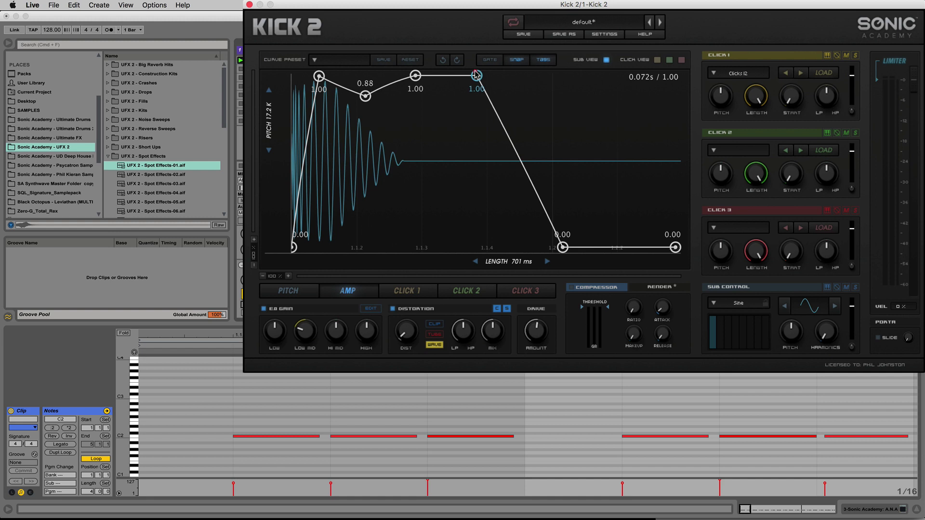
mouse_move(559, 248)
mouse_down()
mouse_move(540, 249)
mouse_move(546, 254)
mouse_up()
key(space)
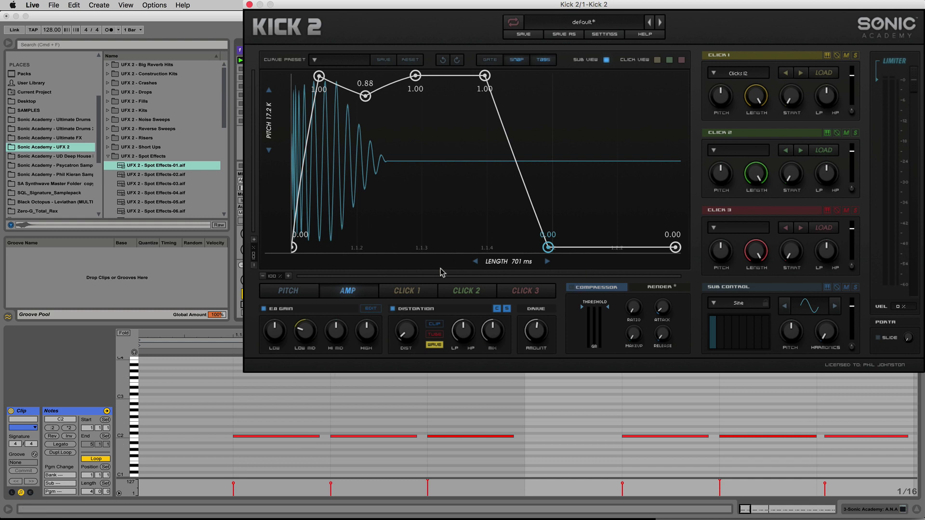
Slide the pitch envelope's G1 / 49 Hz node later to 1.1.4 and audition the slower sweep.
click(280, 292)
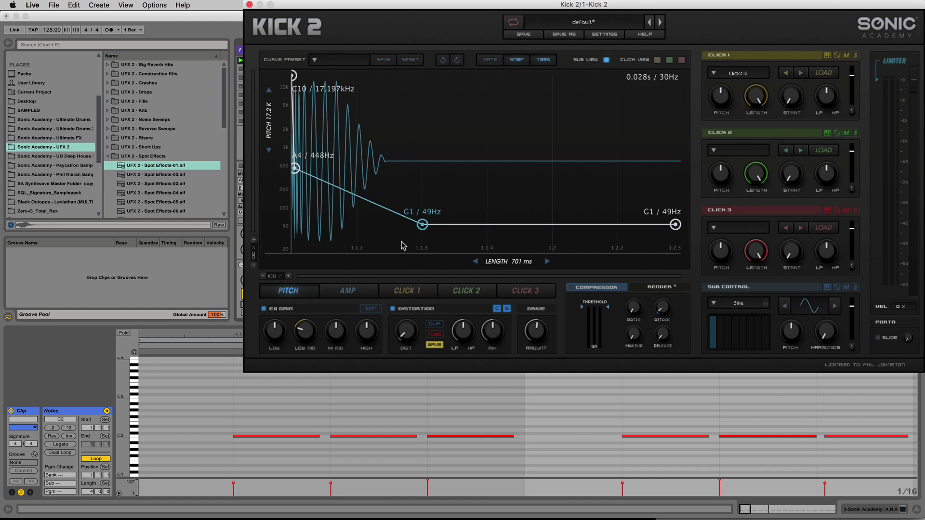
click(346, 290)
click(288, 291)
drag(423, 227, 492, 226)
key(space)
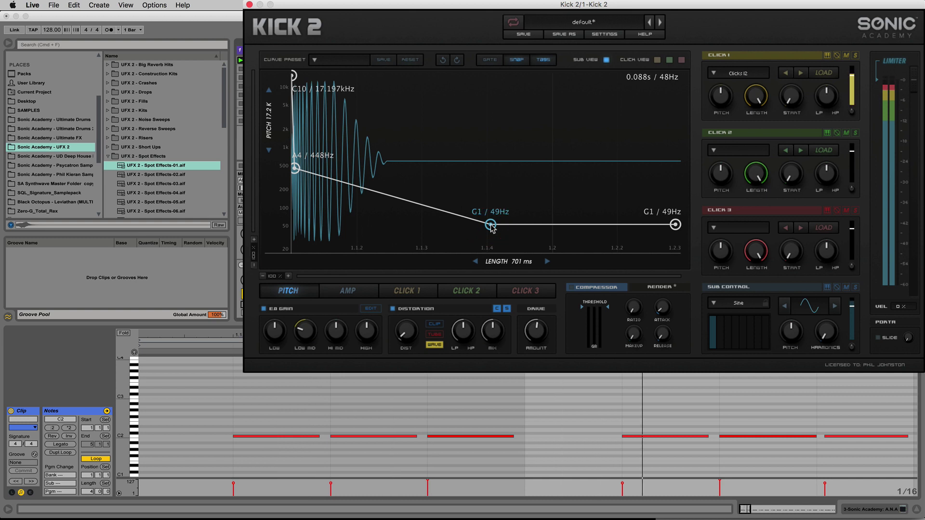
click(240, 312)
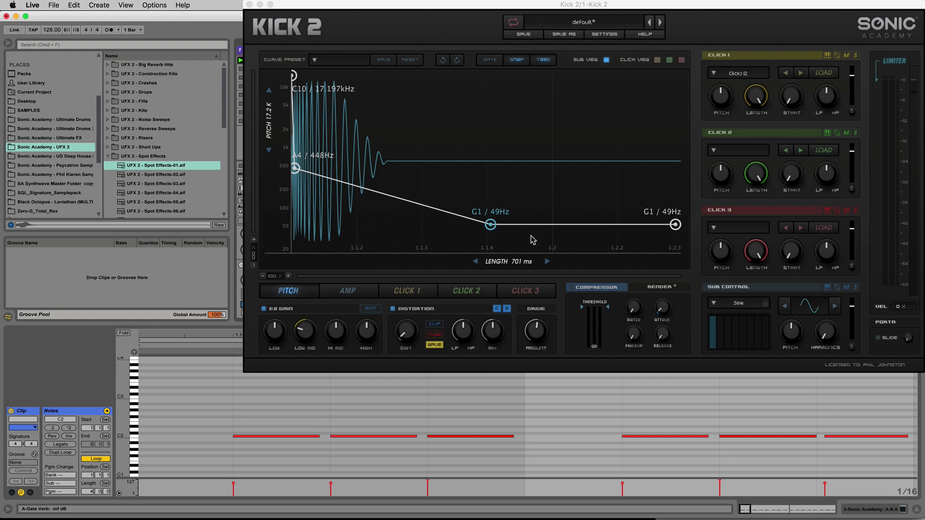
Hold the amp envelope at 1.00 until about 1.1.4, with its zero point near 0.302s.
click(366, 295)
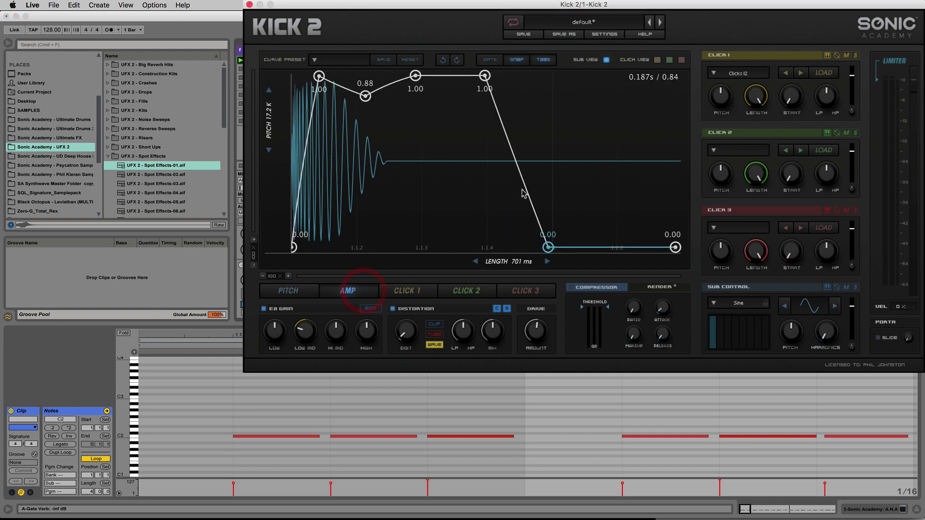
click(554, 248)
drag(554, 248, 630, 247)
key(space)
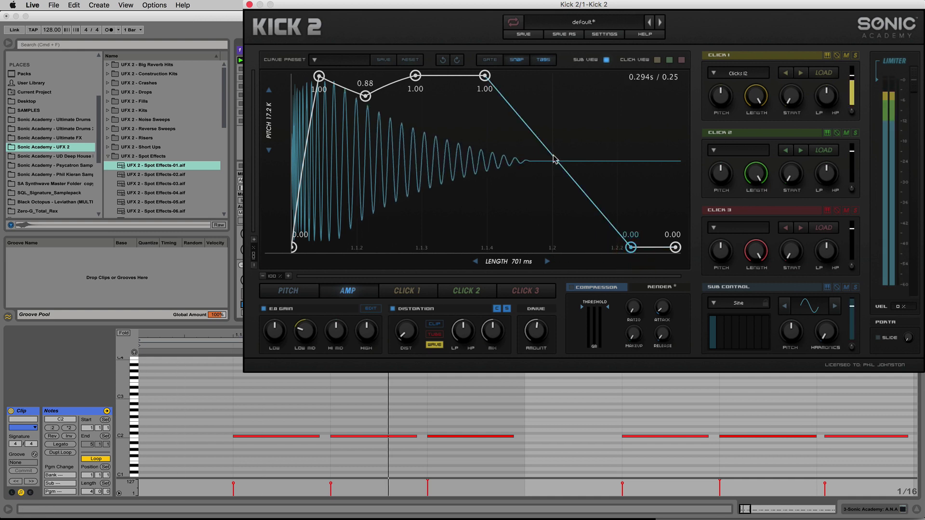
drag(485, 76, 553, 79)
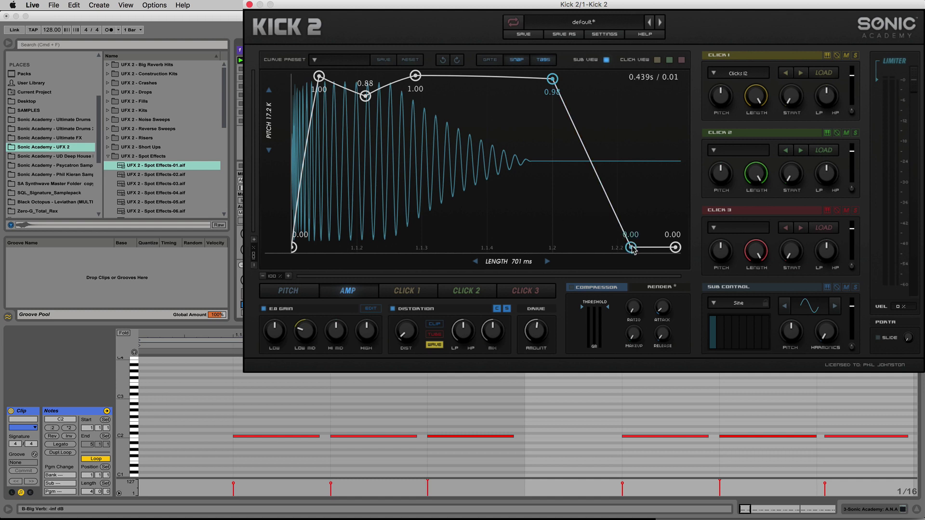
drag(630, 247, 596, 250)
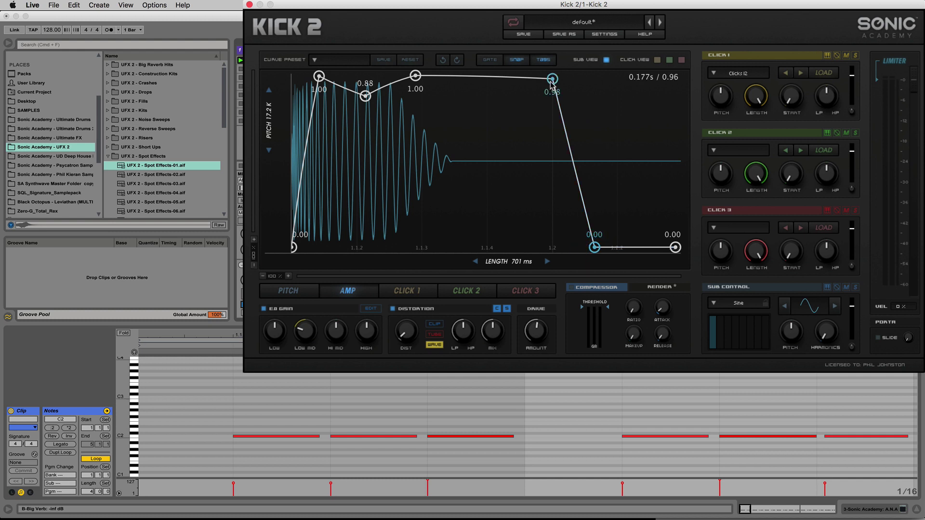
drag(552, 78, 502, 76)
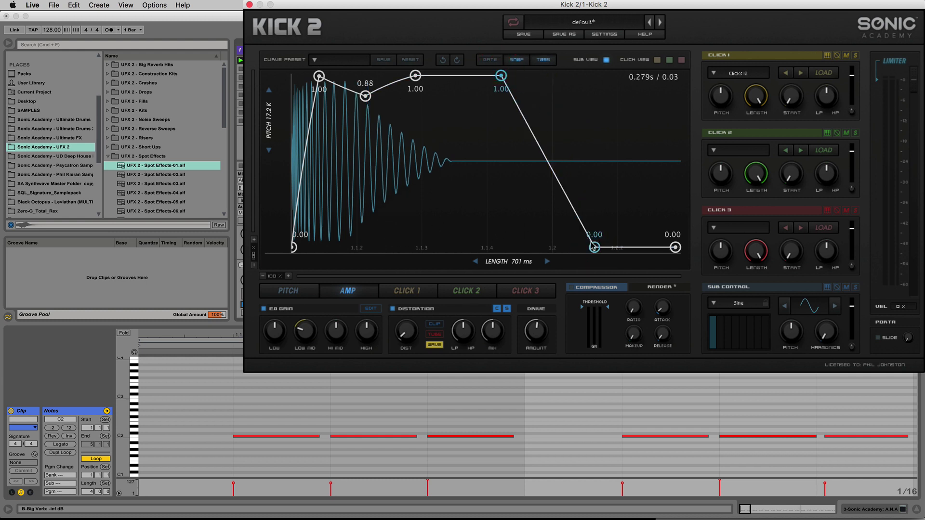
drag(592, 247, 599, 250)
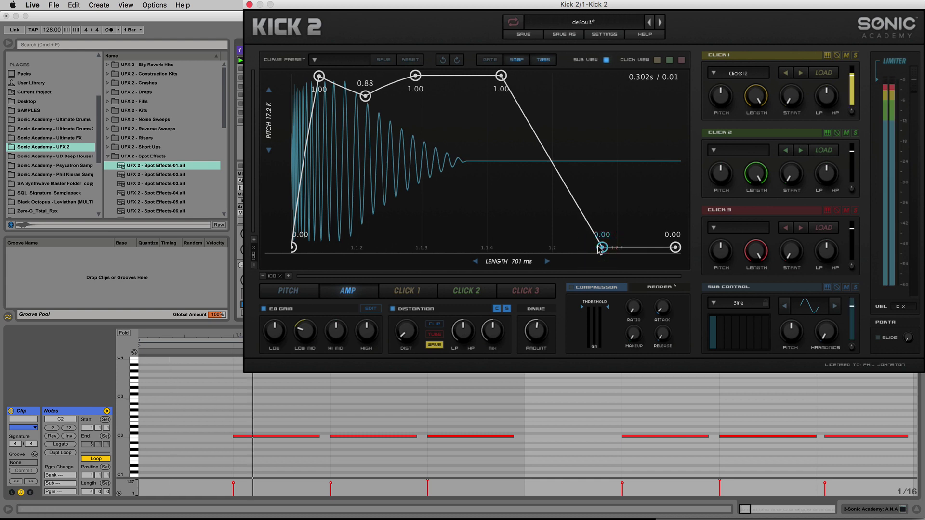
click(288, 291)
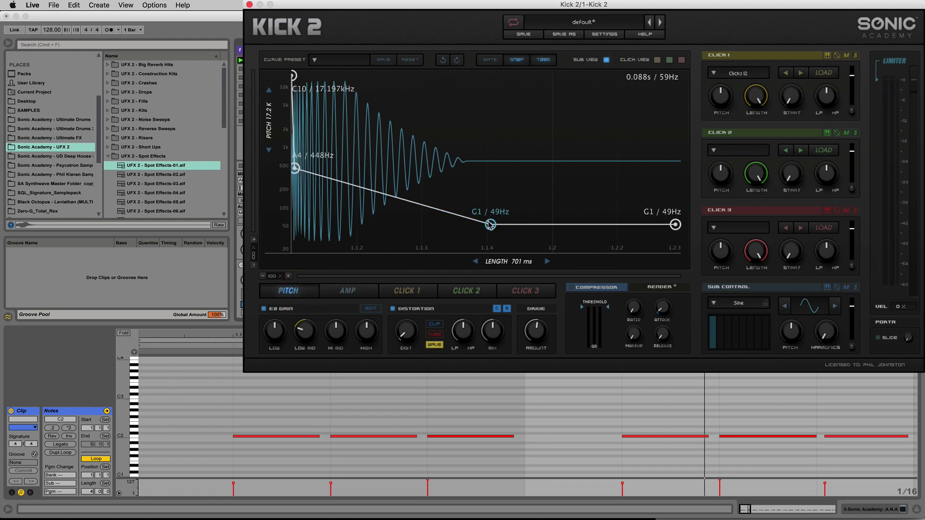
Shift the G1 pitch node back to 1.1.3 and drop the end node to D#1 / 39Hz.
drag(491, 225, 429, 225)
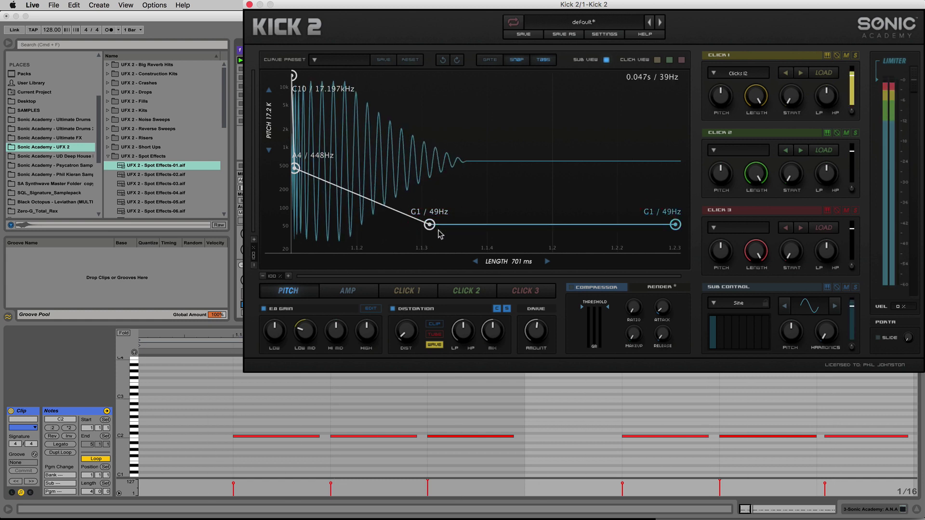
mouse_move(430, 225)
mouse_down()
mouse_move(430, 209)
mouse_move(435, 237)
mouse_move(435, 229)
mouse_up()
drag(678, 230, 674, 232)
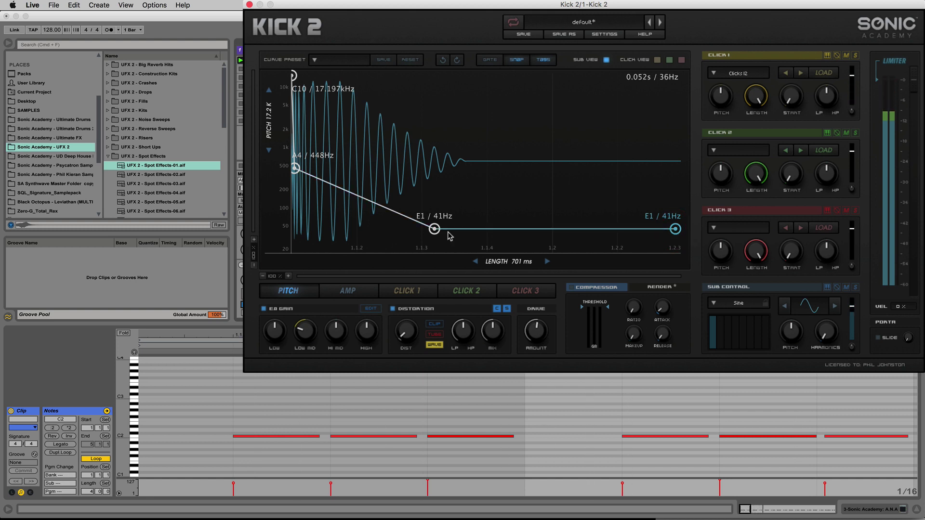
Raise the middle and end pitch nodes in turns until both sit at G1 / 49Hz.
drag(434, 229, 435, 228)
drag(676, 230, 676, 228)
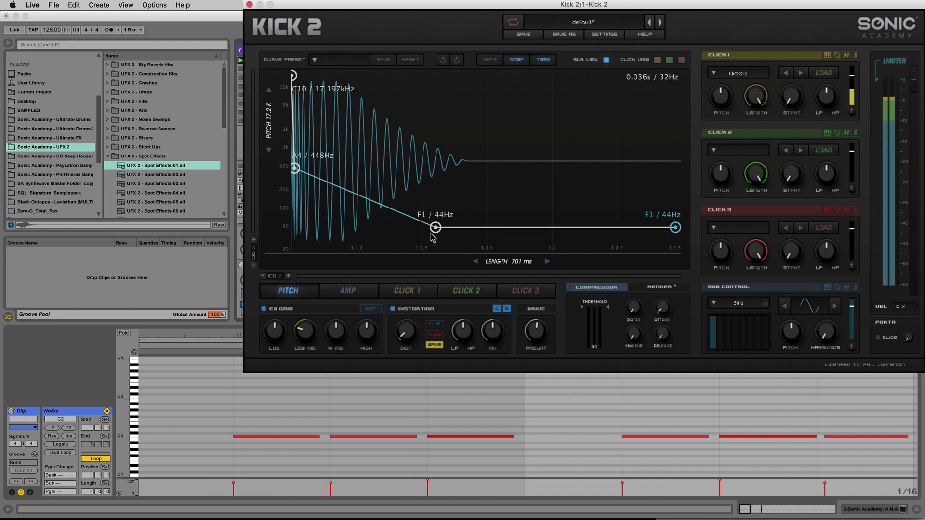
drag(436, 227, 438, 226)
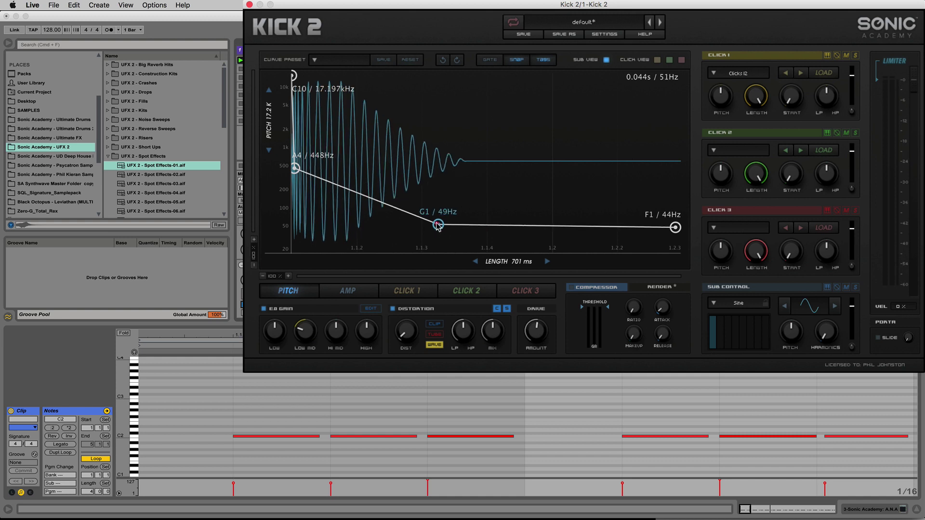
drag(675, 228, 676, 225)
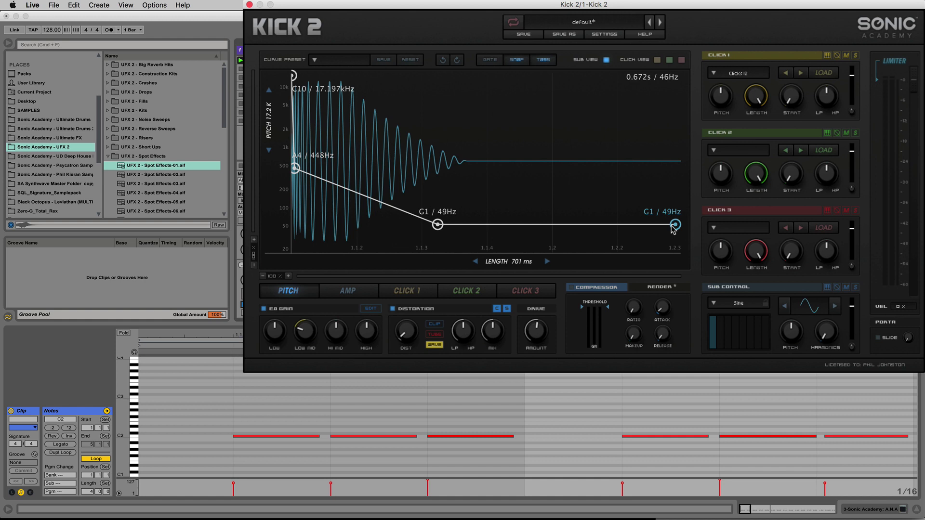
Retune the end pitch node to E1 / 41Hz and the middle node to A1 / 55Hz, then play the kick.
drag(674, 226, 675, 229)
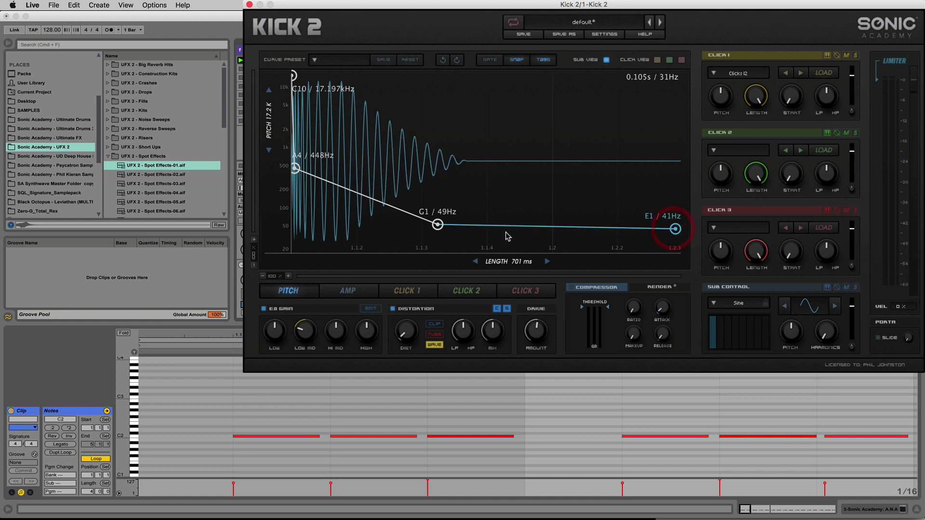
drag(436, 228, 435, 223)
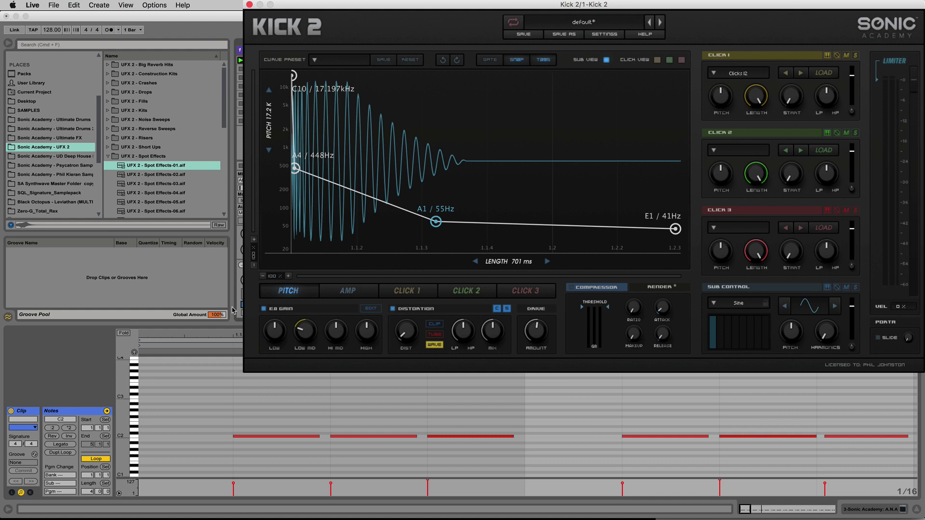
click(249, 308)
key(space)
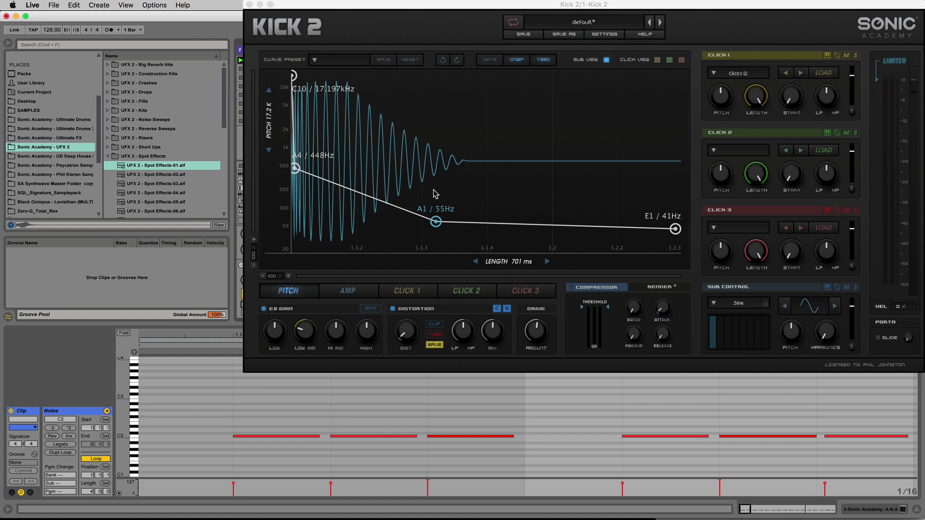
Adjust the middle pitch node, then the end node, so both land on B1 / 62Hz.
mouse_move(437, 223)
mouse_down()
mouse_move(437, 233)
mouse_move(440, 226)
mouse_up()
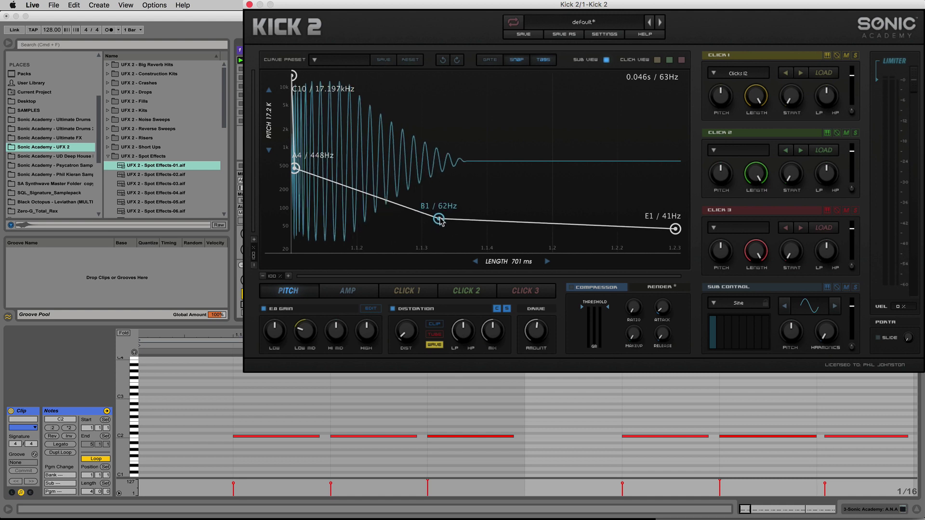
drag(440, 221, 425, 219)
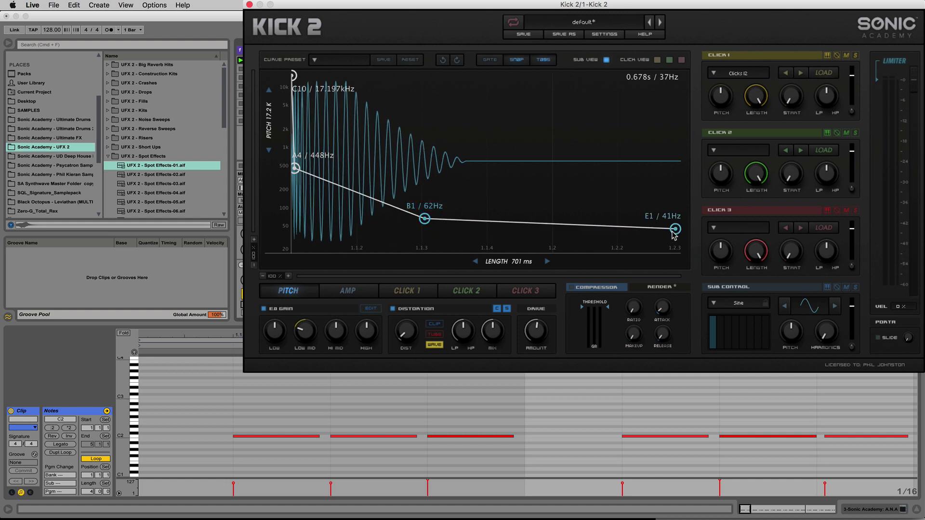
drag(673, 232, 673, 219)
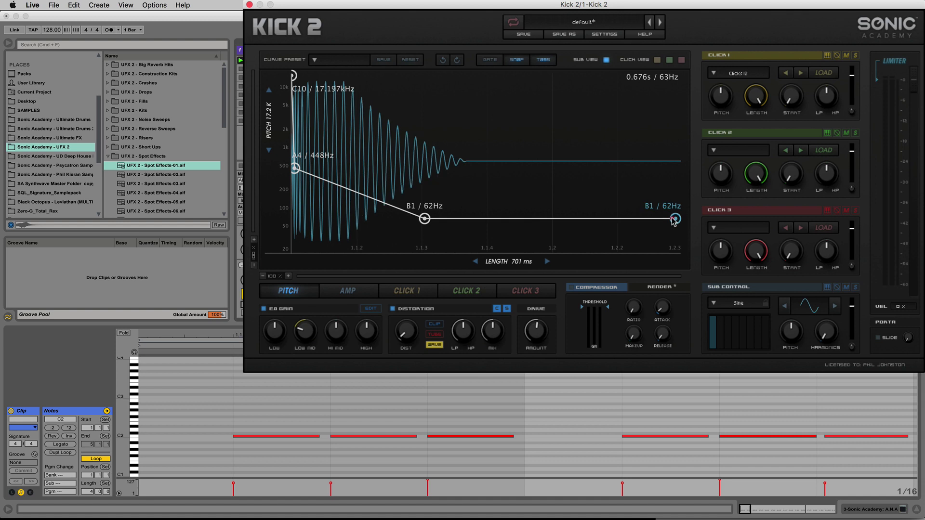